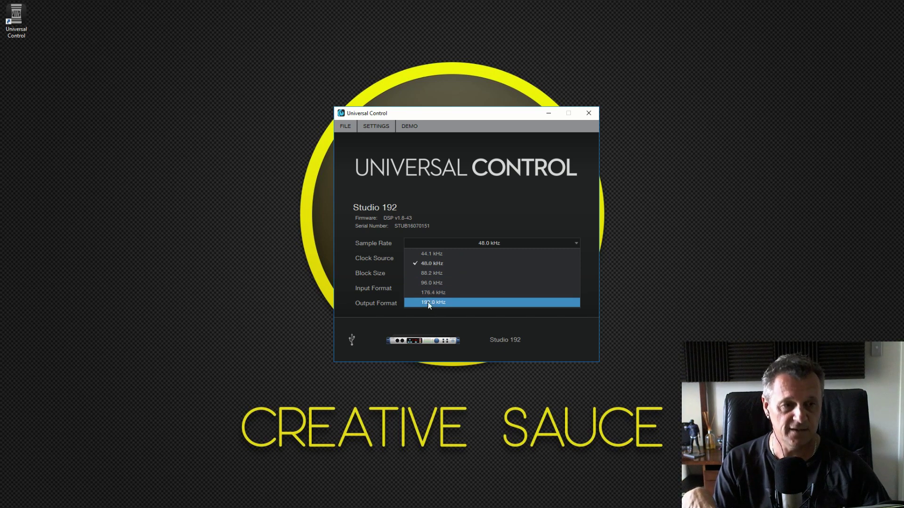
click(484, 203)
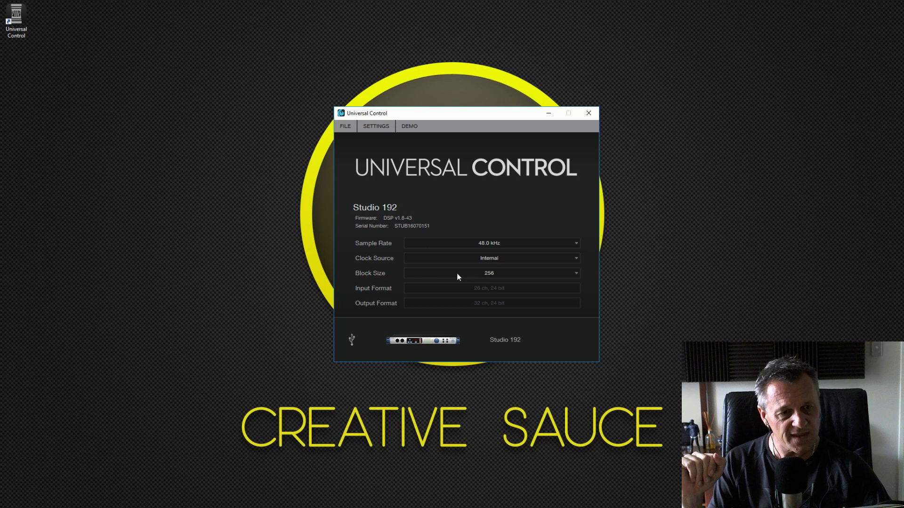
click(345, 127)
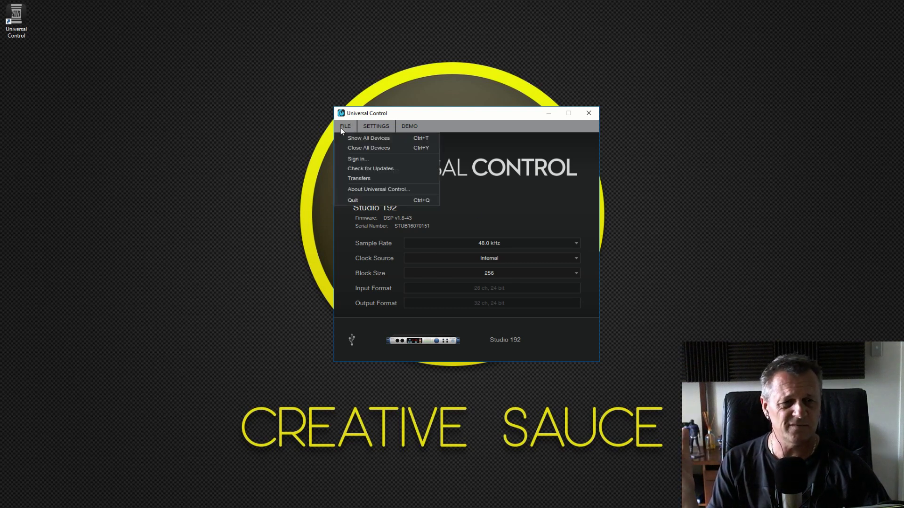
click(373, 126)
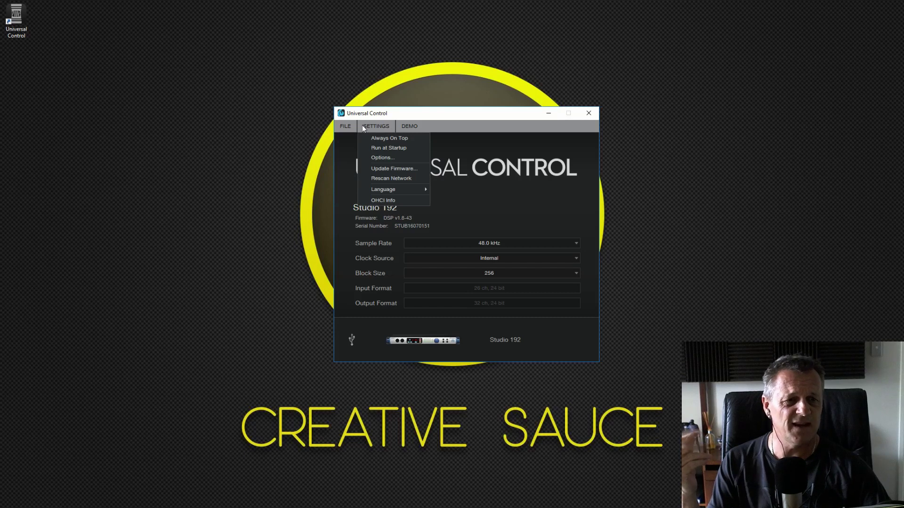
click(345, 128)
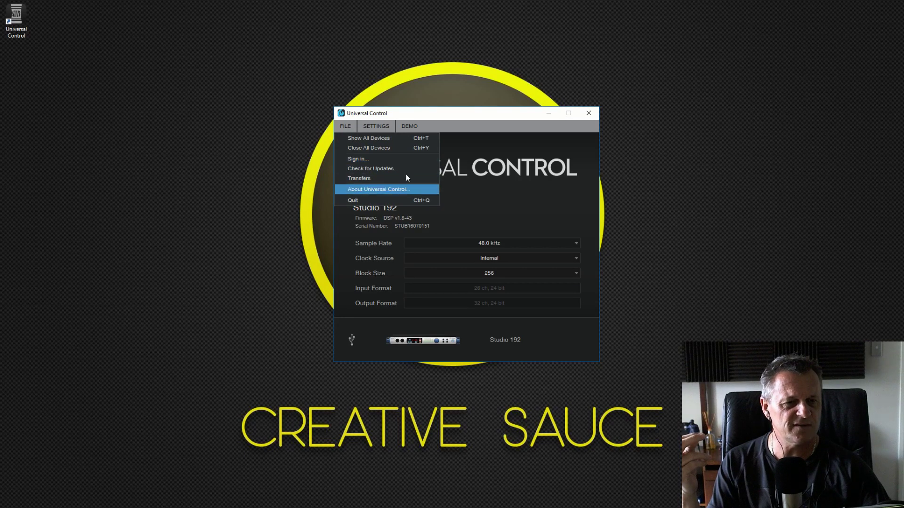
click(492, 195)
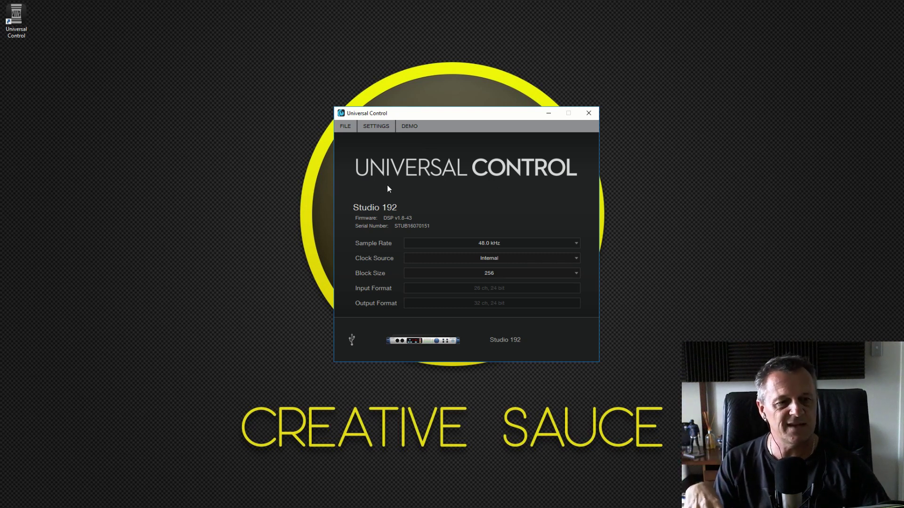
- Open the mixer of the Studio 192 interface and maximize its window
double_click(508, 340)
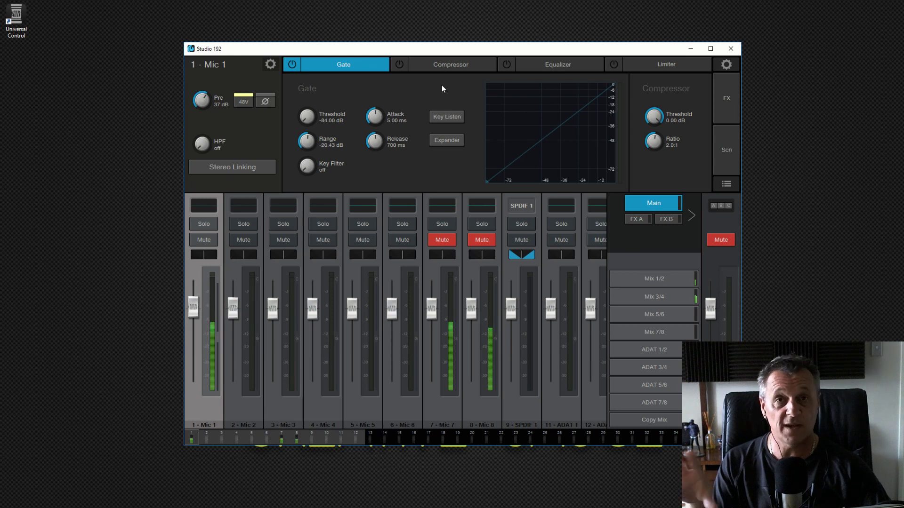
double_click(473, 48)
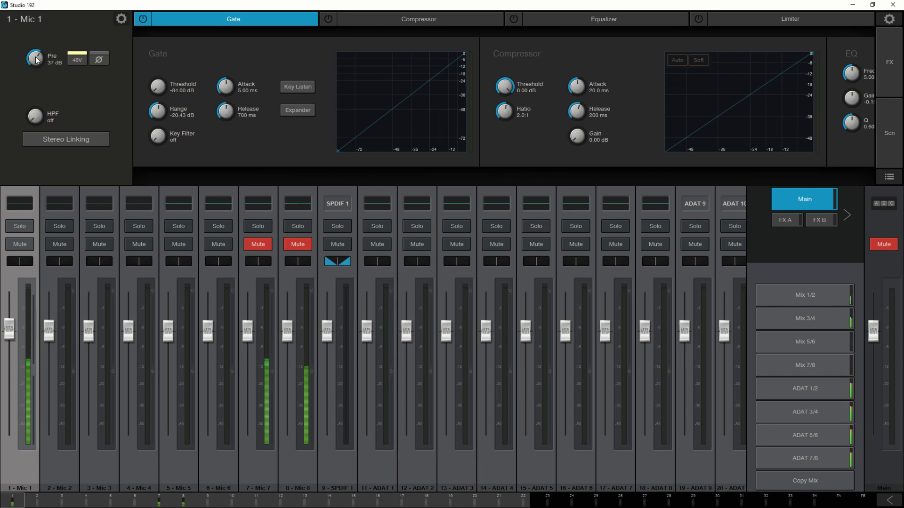
- Lower the Mic 1 preamp gain to 24 dB and bring it back to 37 dB
scroll(36, 57, down, 1)
drag(36, 57, 37, 78)
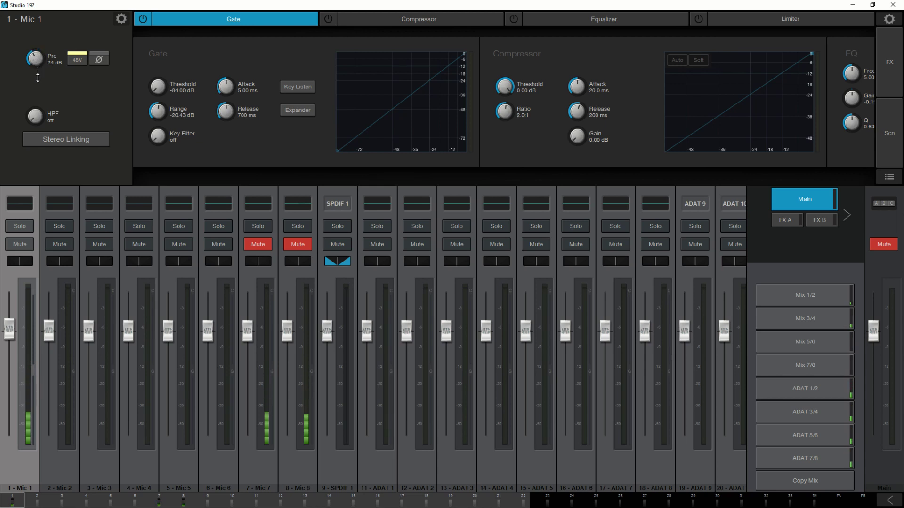
drag(38, 78, 37, 60)
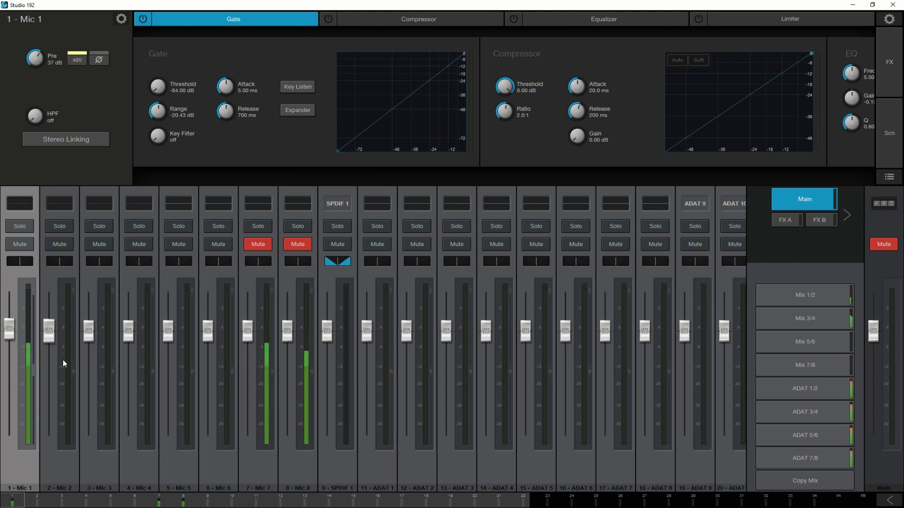
- Select the Mic 2 channel and toggle its 48V phantom power on and off again
click(52, 465)
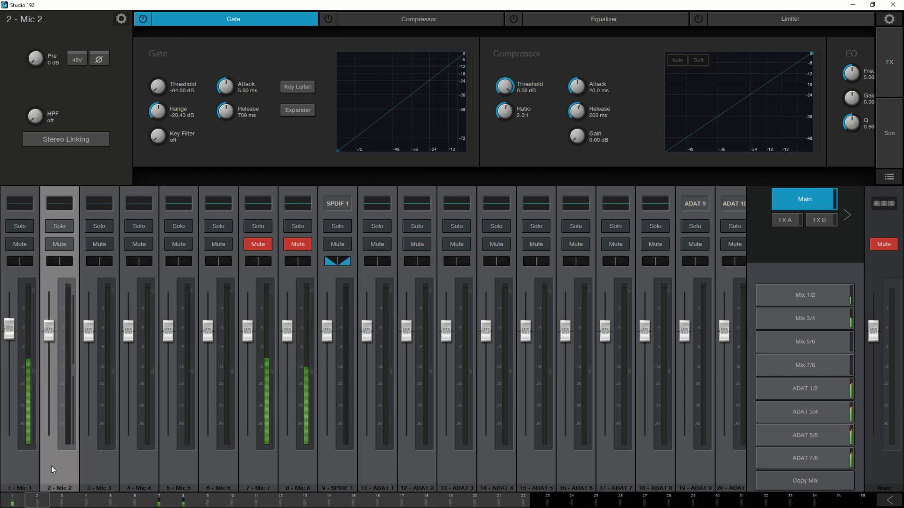
click(78, 61)
click(75, 59)
- Examine the Compressor, Equalizer, Limiter and Gate sections of the Mic 2 channel
click(429, 19)
click(576, 18)
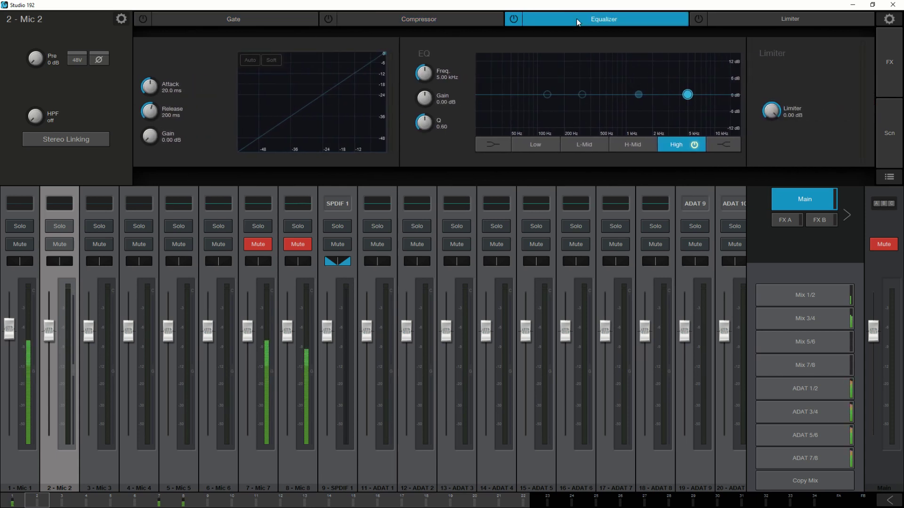
click(779, 17)
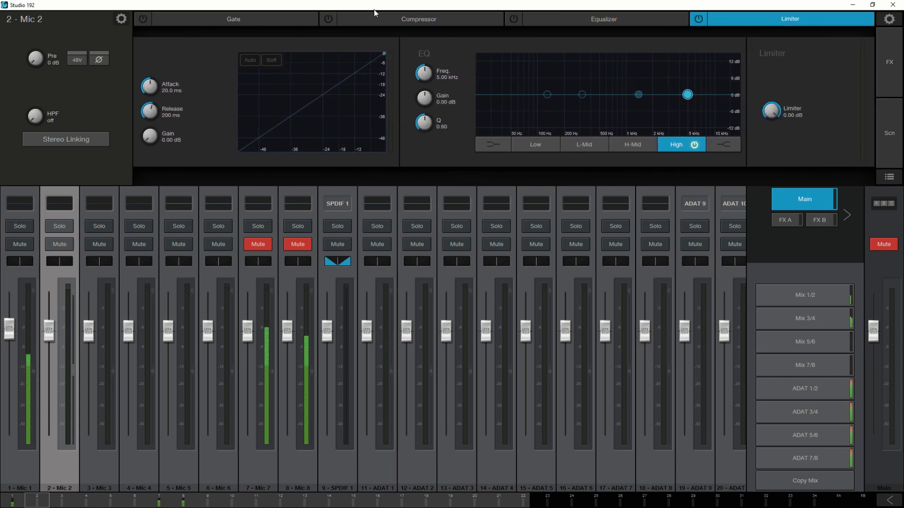
click(237, 20)
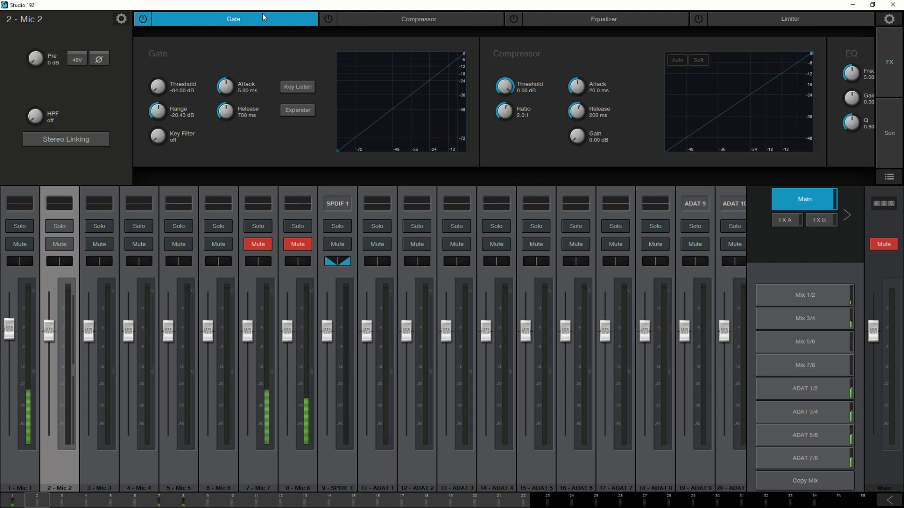
- Step through channels Mic 1 to Mic 8 to view their channel settings, and return to Mic 1
click(28, 464)
click(66, 465)
click(108, 466)
click(151, 465)
click(180, 462)
click(219, 462)
click(263, 459)
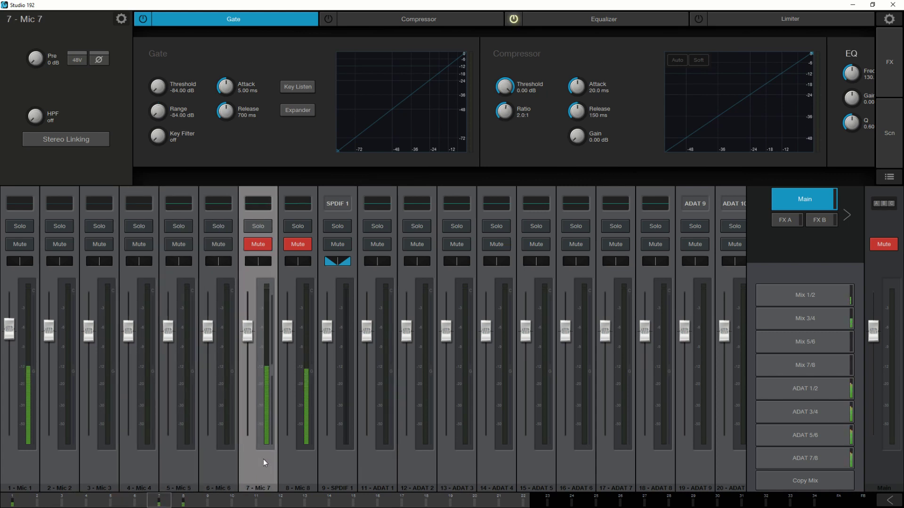
click(296, 458)
click(24, 462)
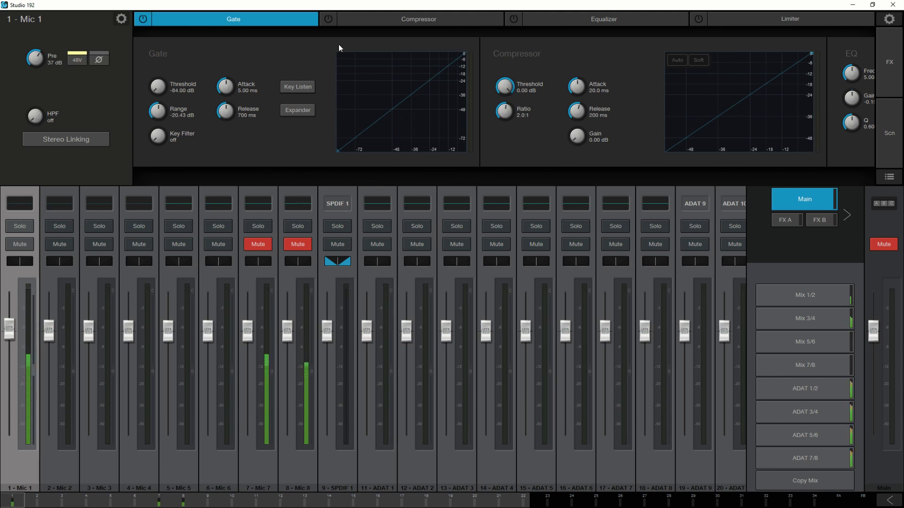
- Turn on the equalizer for the Mic 1 channel and try its HPF control, keeping the filter off
click(594, 20)
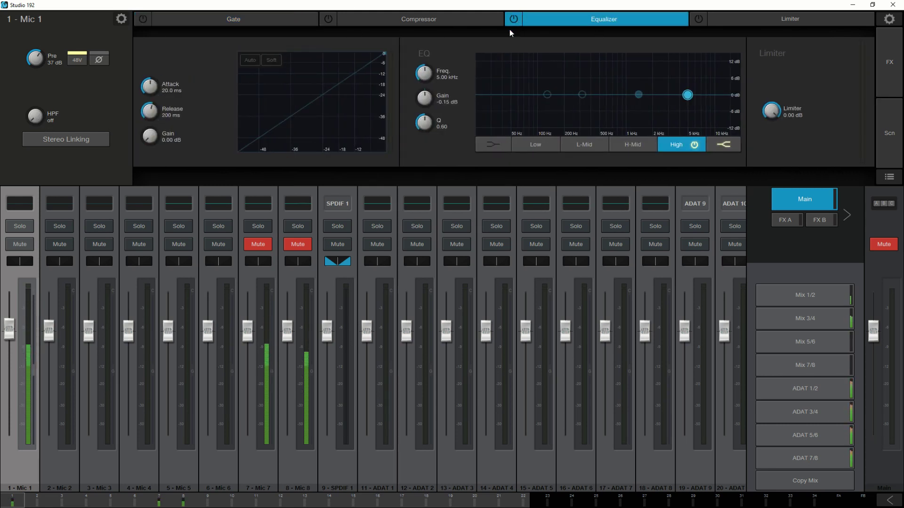
click(514, 20)
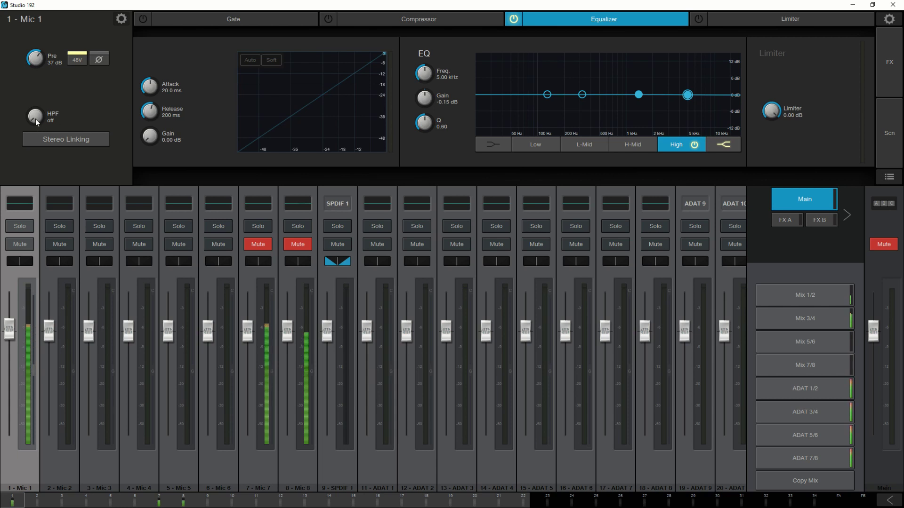
mouse_move(35, 118)
mouse_down()
mouse_move(8, 2)
mouse_move(19, 122)
mouse_up()
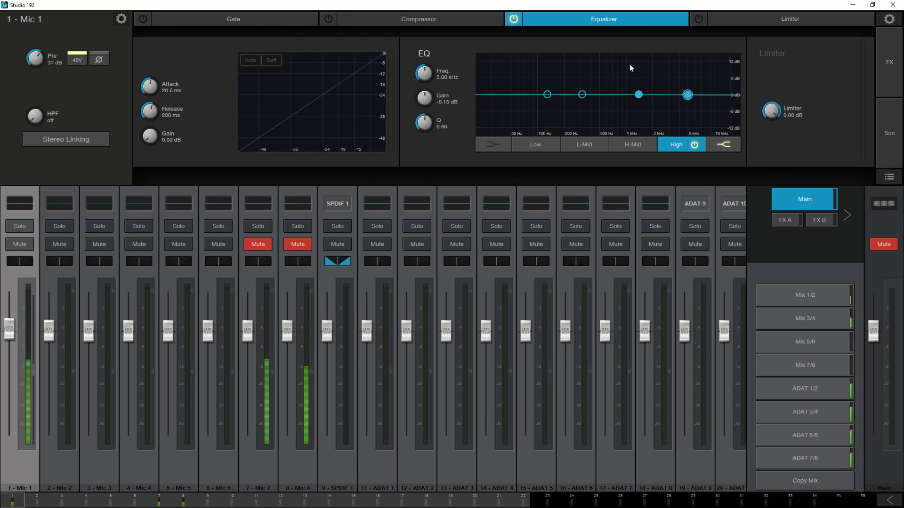
- Boost the Mic 1 High EQ band to about 7.89 dB at 3.54 kHz and switch off its shelf mode
drag(687, 94, 660, 68)
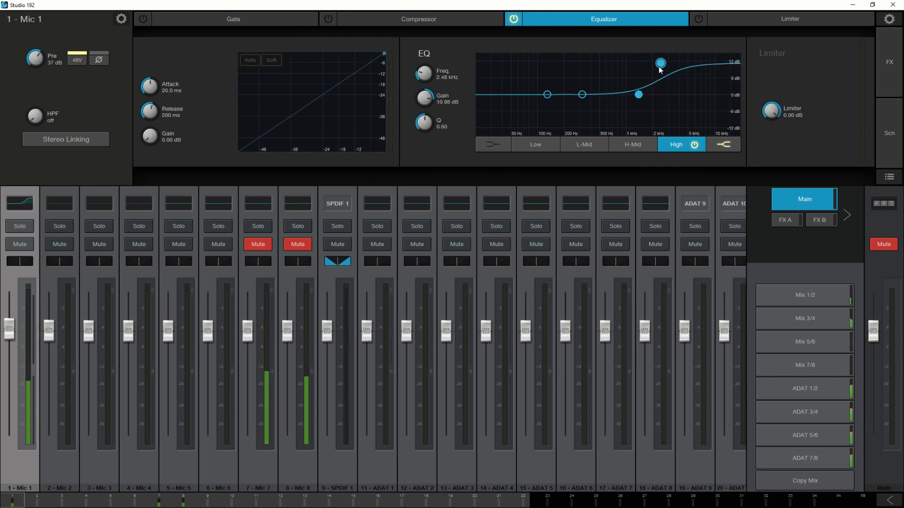
click(722, 146)
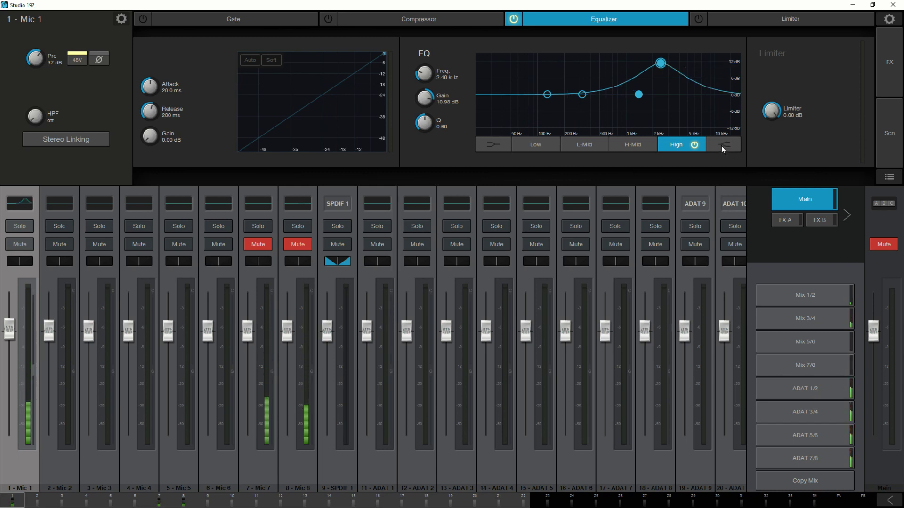
mouse_move(658, 69)
mouse_down()
mouse_move(671, 76)
mouse_move(677, 110)
mouse_move(675, 72)
mouse_up()
- Adjust the Q of two Mic 1 EQ bands: Low to about 0.31 and High to 0.30
click(547, 94)
drag(426, 121, 427, 123)
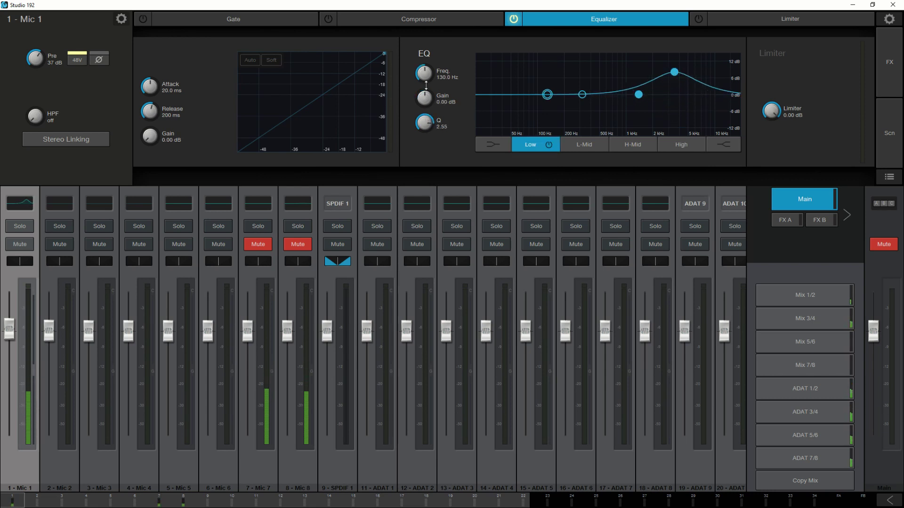
click(674, 146)
drag(425, 123, 424, 136)
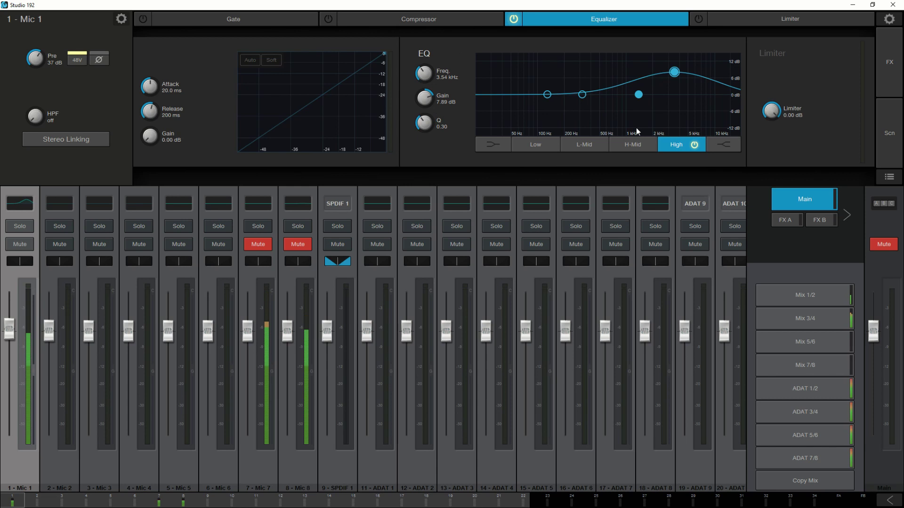
- Reduce the High band's boost to about 0.62 dB at 3.92 kHz, and select the Low band
drag(674, 72, 678, 93)
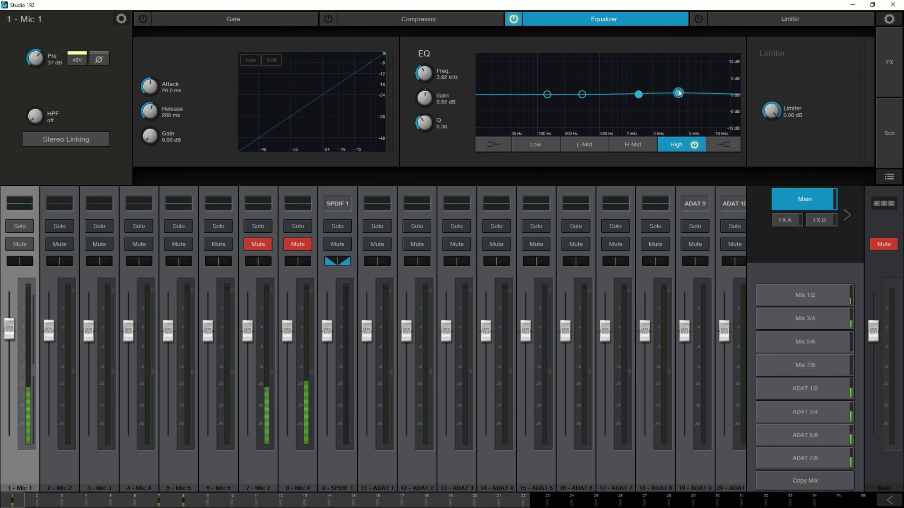
click(638, 95)
click(547, 95)
- Review the Gate, Compressor and Equalizer sections of the Mic 1 channel
click(217, 19)
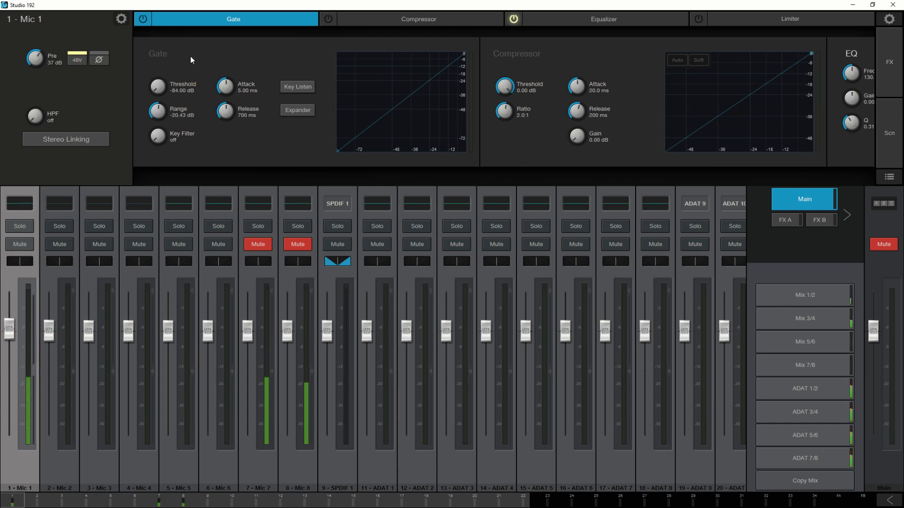
click(408, 21)
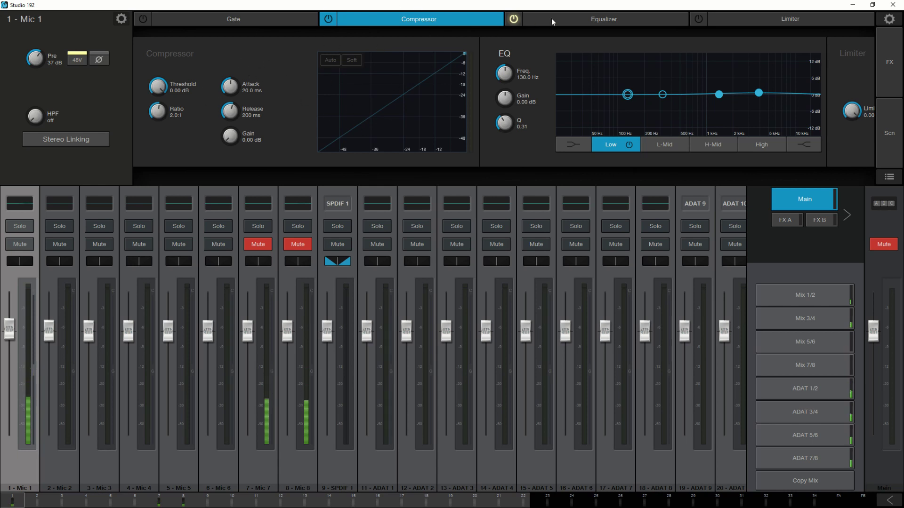
click(590, 19)
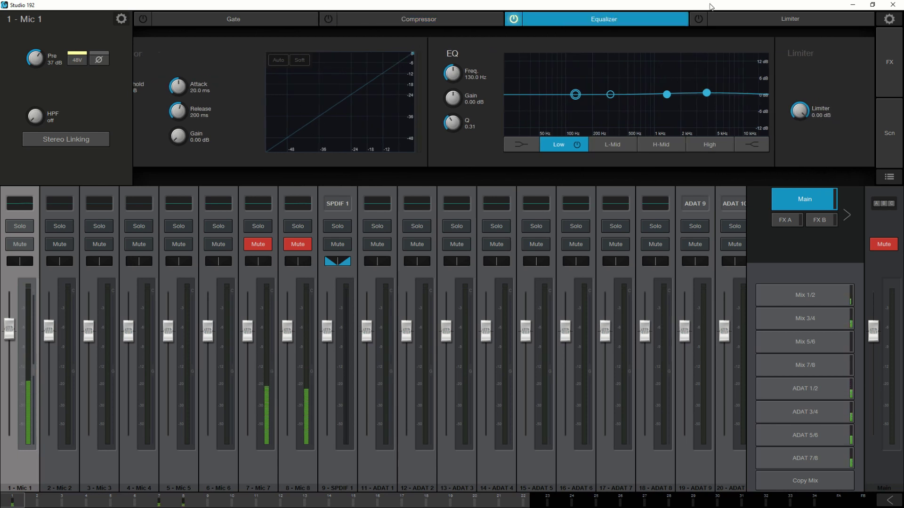
- Turn on the Mic 1 limiter with its level at 0.00 dB, and bring the Gate section back into view
click(782, 15)
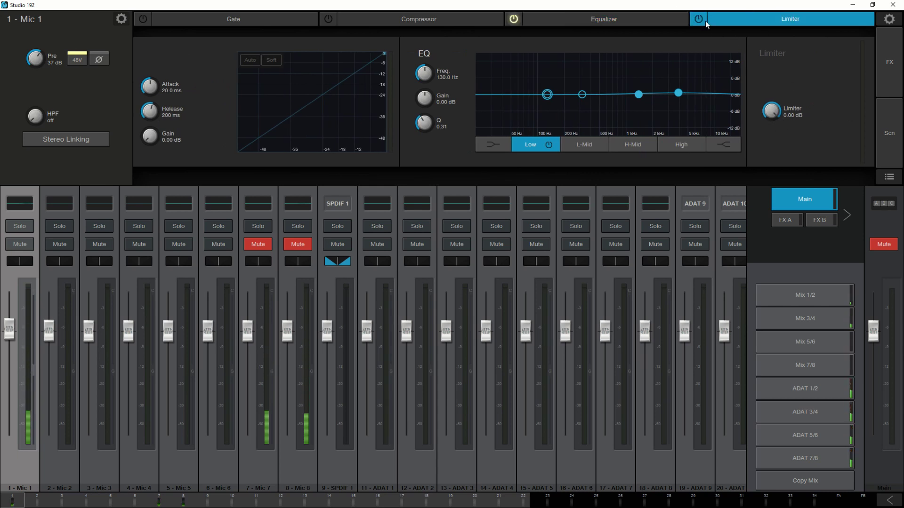
drag(771, 111, 772, 88)
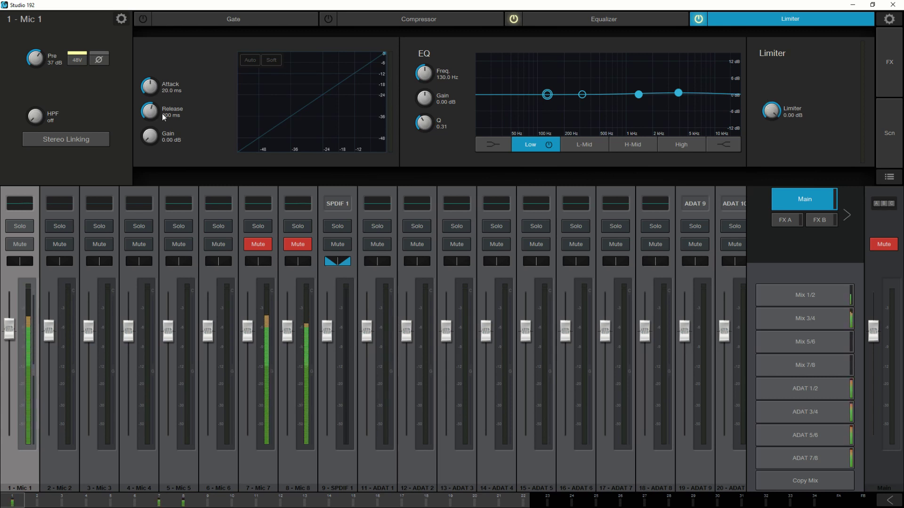
click(188, 22)
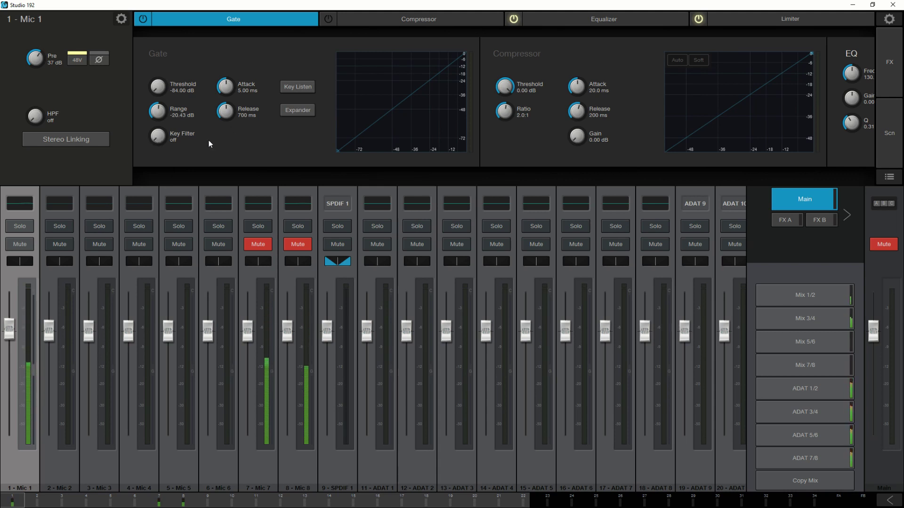
- Open the FX A effect settings, try the GATED HALL reverb, and set the reverb type to LARGE HALL
click(889, 63)
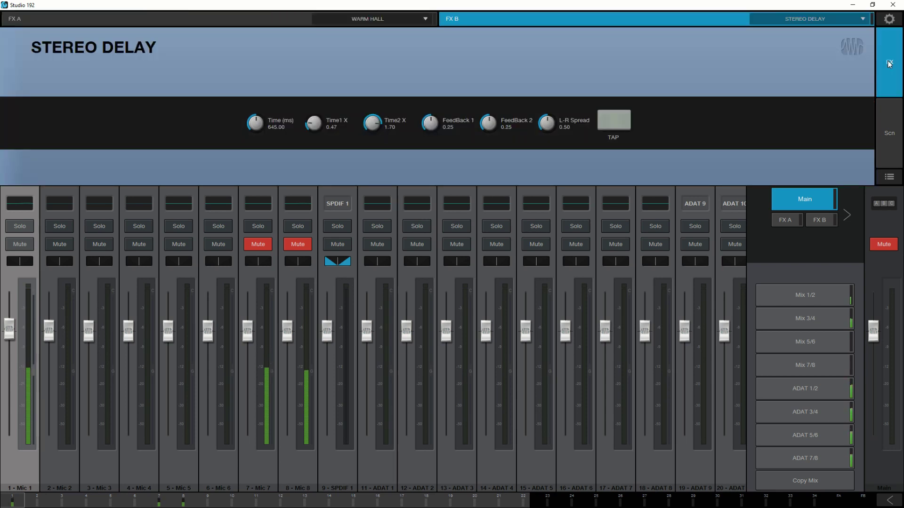
click(22, 20)
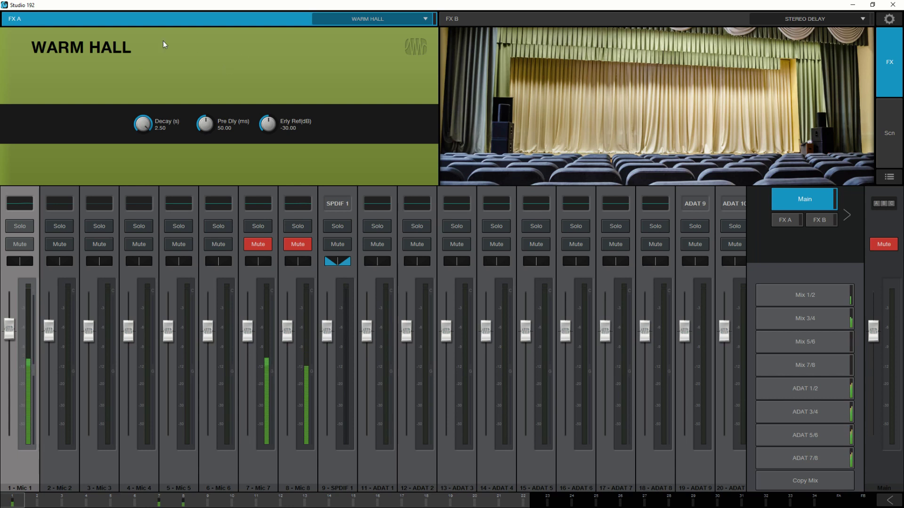
click(371, 20)
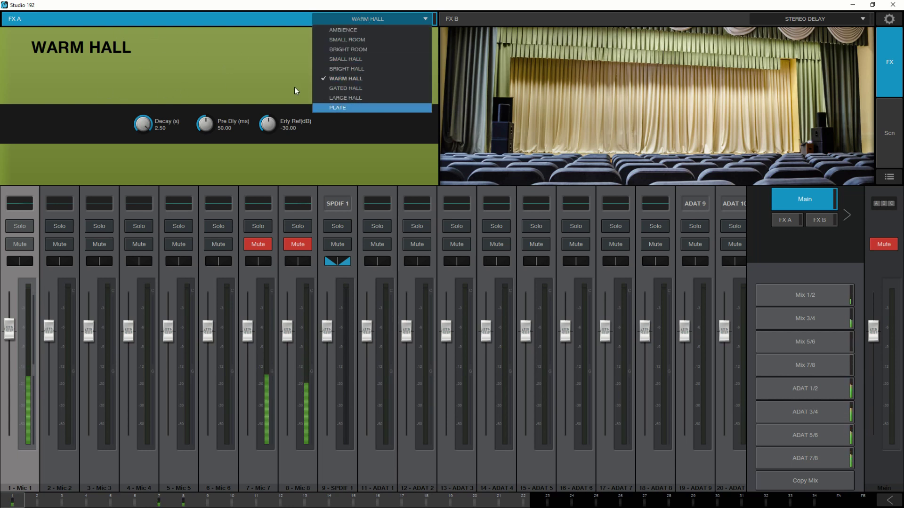
click(337, 90)
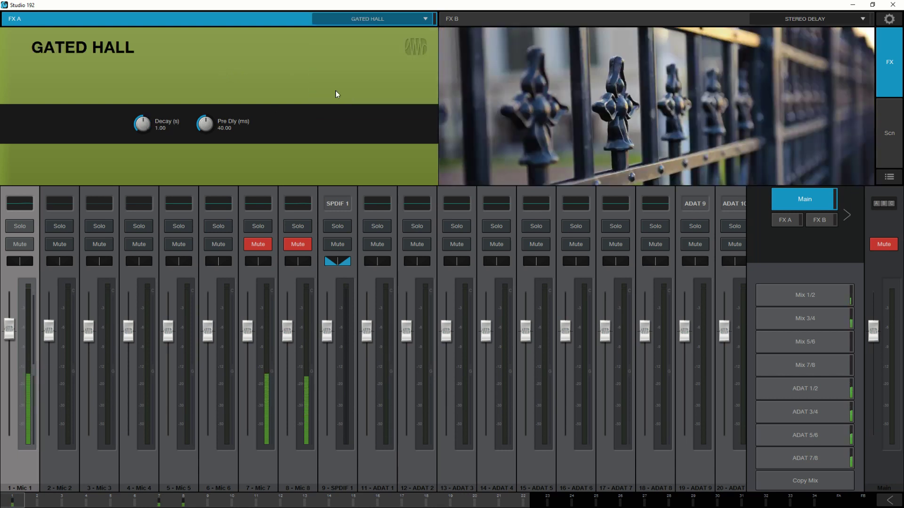
click(376, 19)
click(341, 98)
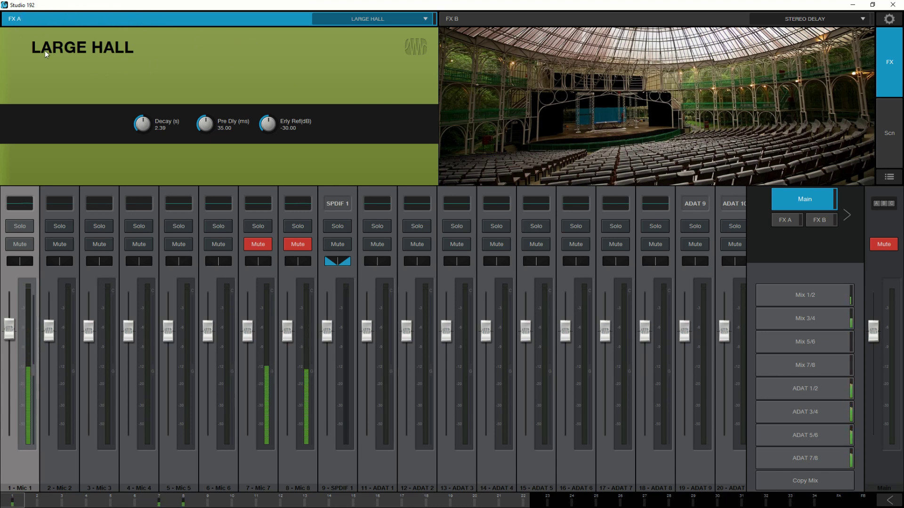
- Raise Mic 1's send to FX A to about -8.57 dB and increase the Large Hall decay to 3.75 s
click(783, 222)
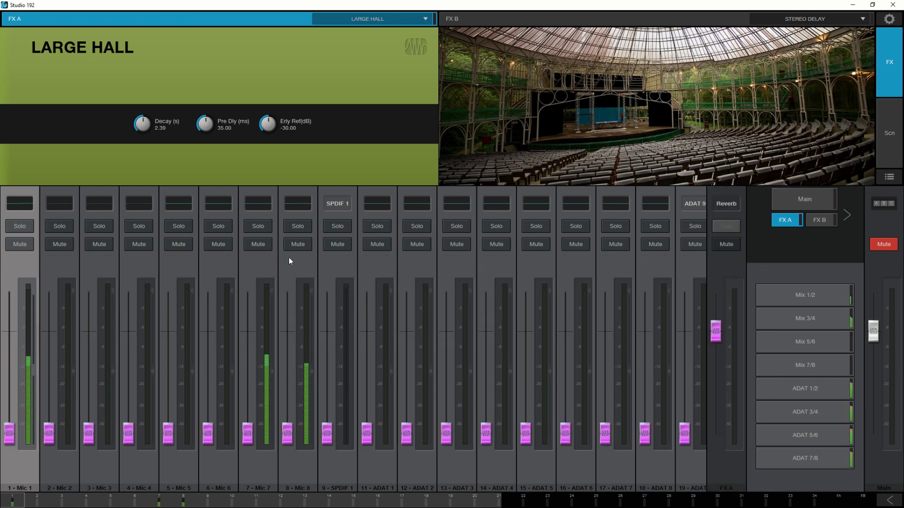
drag(11, 438, 12, 369)
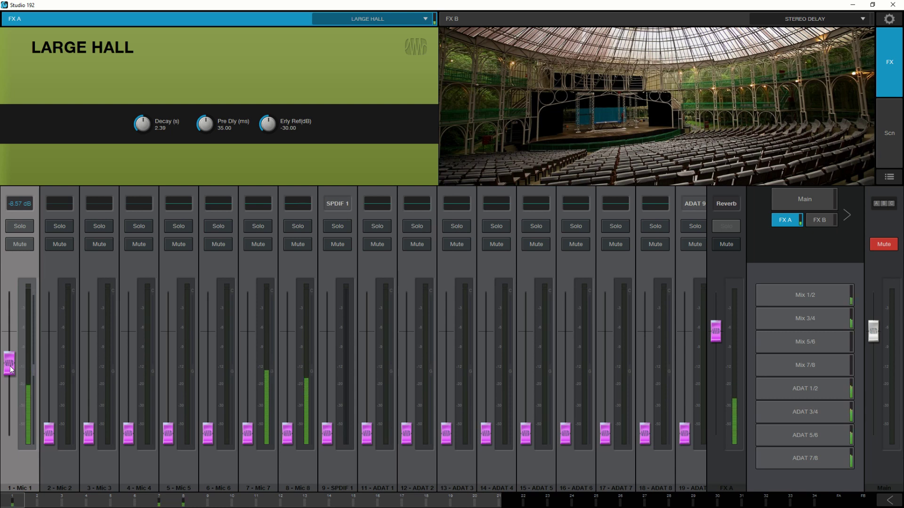
mouse_move(143, 126)
mouse_down()
mouse_move(140, 147)
mouse_move(139, 130)
mouse_up()
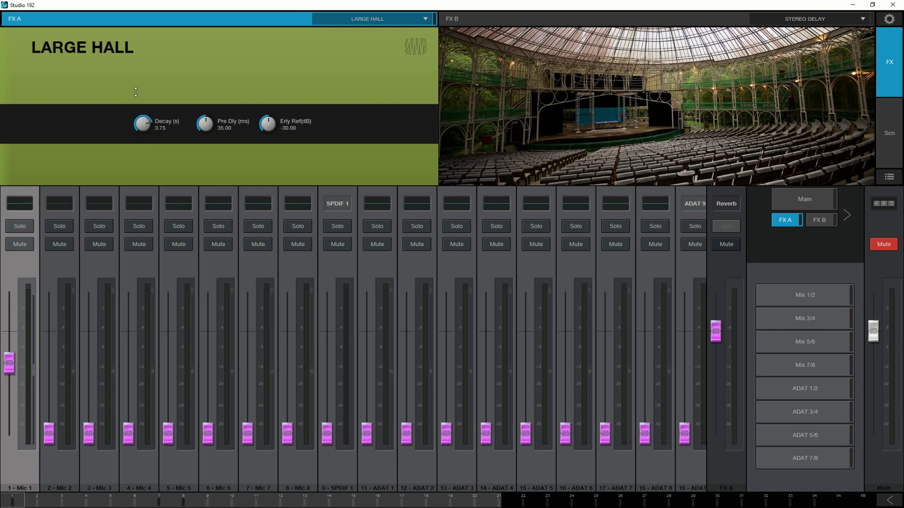
- Lower Mic 1's FX A send to its minimum and look through the available reverb types, keeping LARGE HALL
drag(9, 364, 9, 433)
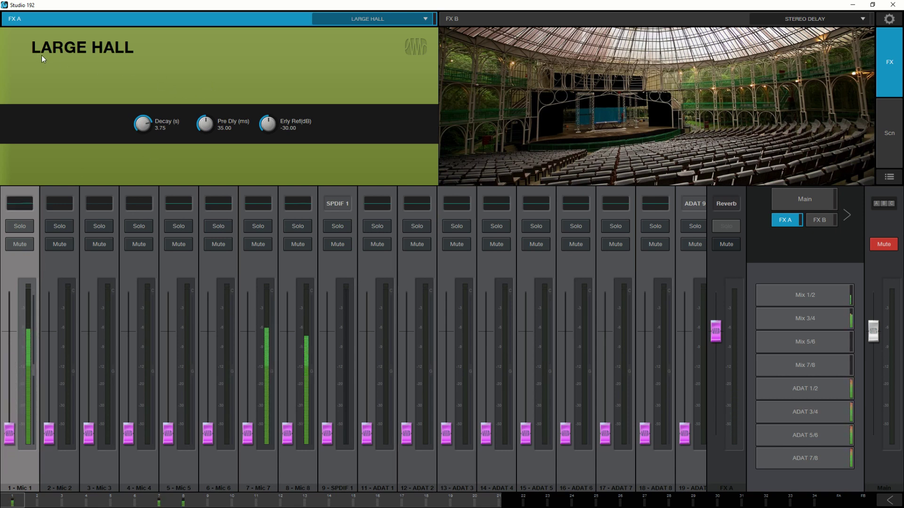
click(373, 20)
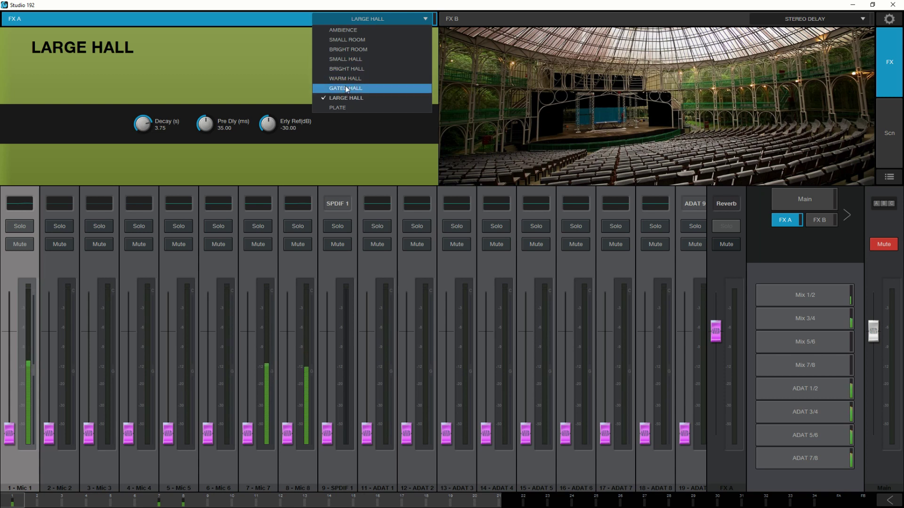
click(239, 52)
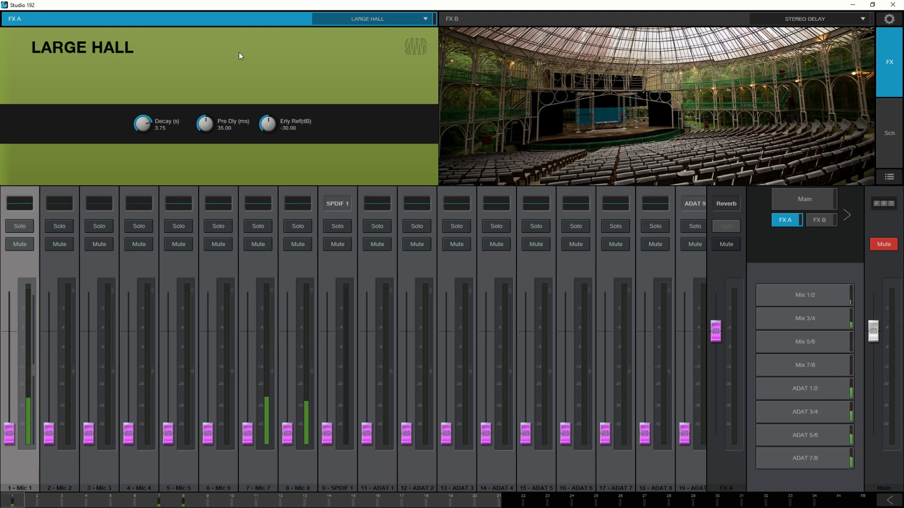
- Open the FX B stereo delay settings and look through the available delay types, keeping STEREO DELAY
click(473, 17)
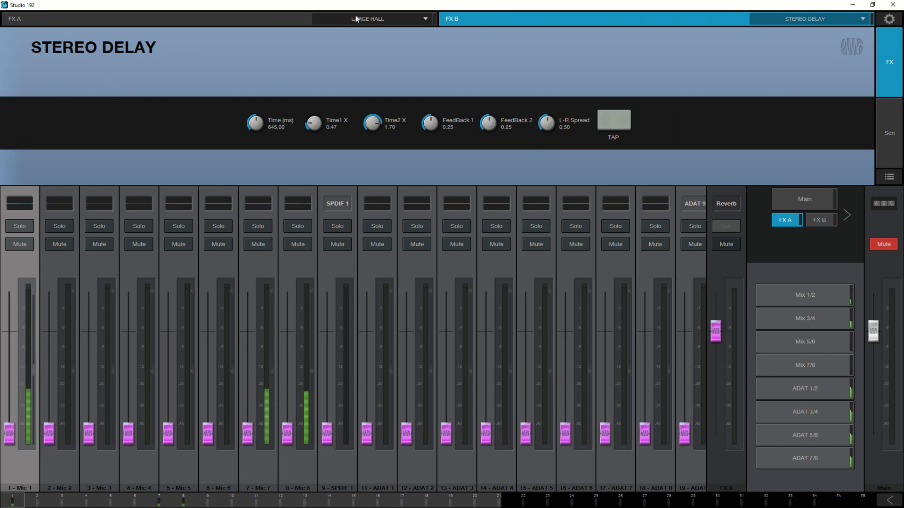
click(781, 19)
click(465, 59)
- Try Mic 1's send to FX B at about -8.8 dB, lower it to its minimum, and return to the Main mix
click(822, 220)
drag(9, 433, 14, 372)
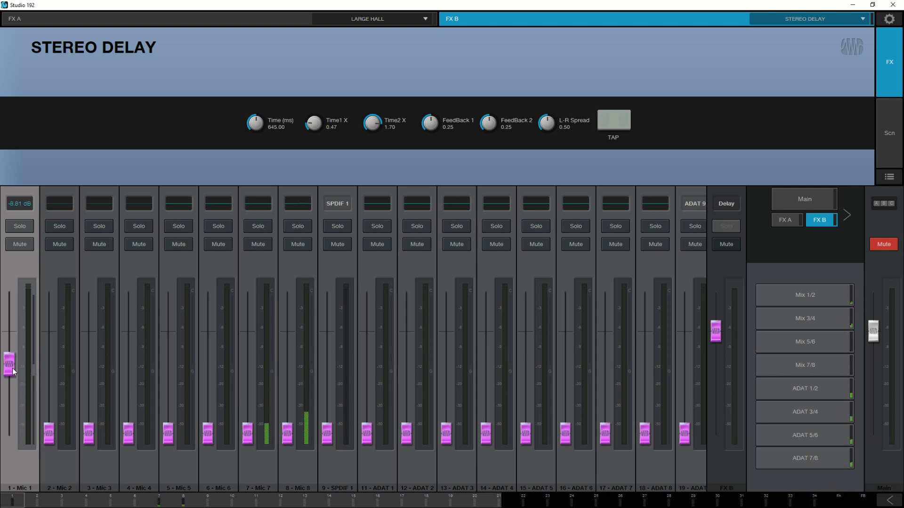
drag(14, 371, 11, 463)
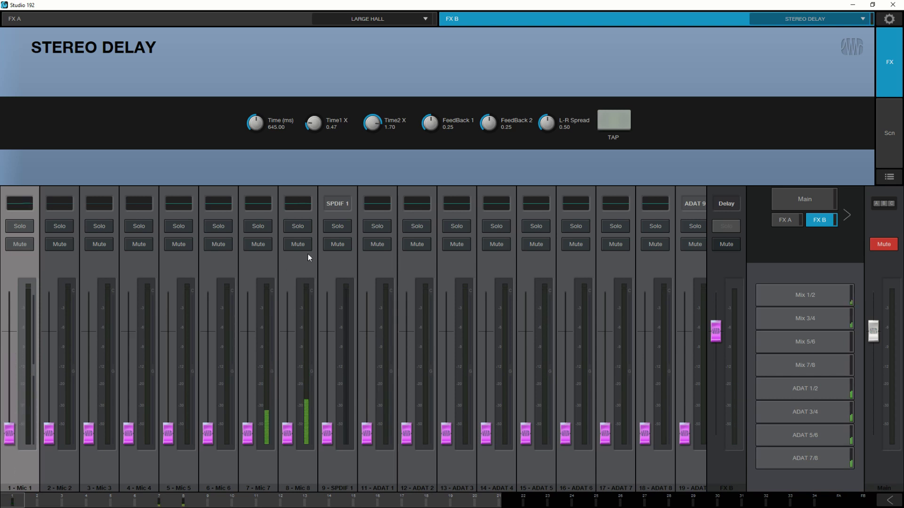
click(799, 200)
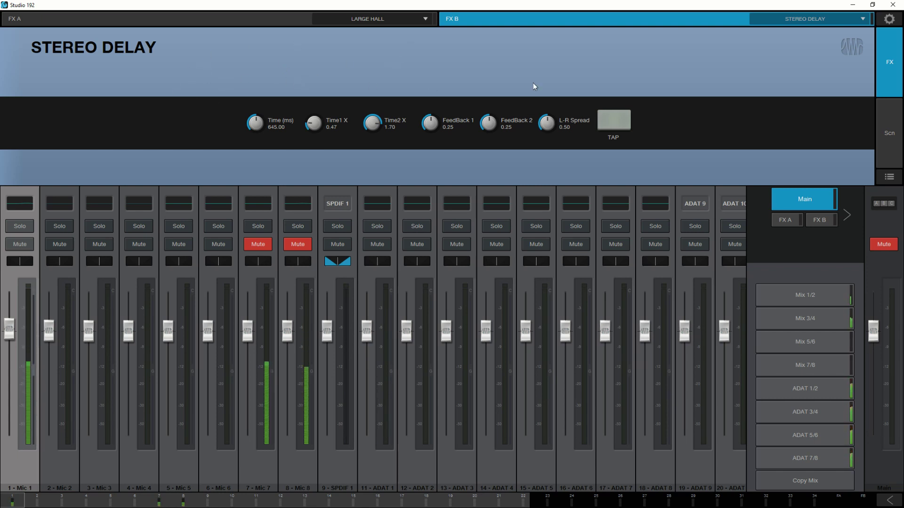
- Open the Main output's headphone and speaker settings, and reveal the extra talkback and mute controls
click(889, 204)
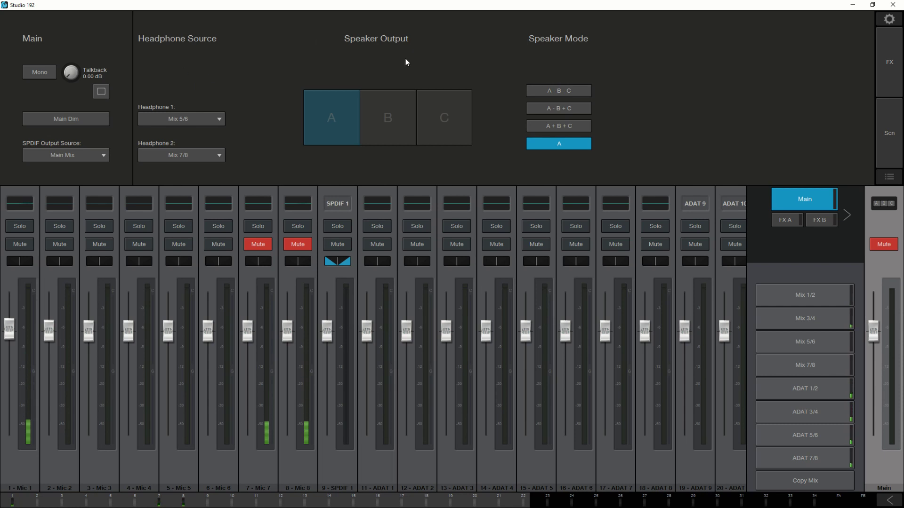
click(887, 501)
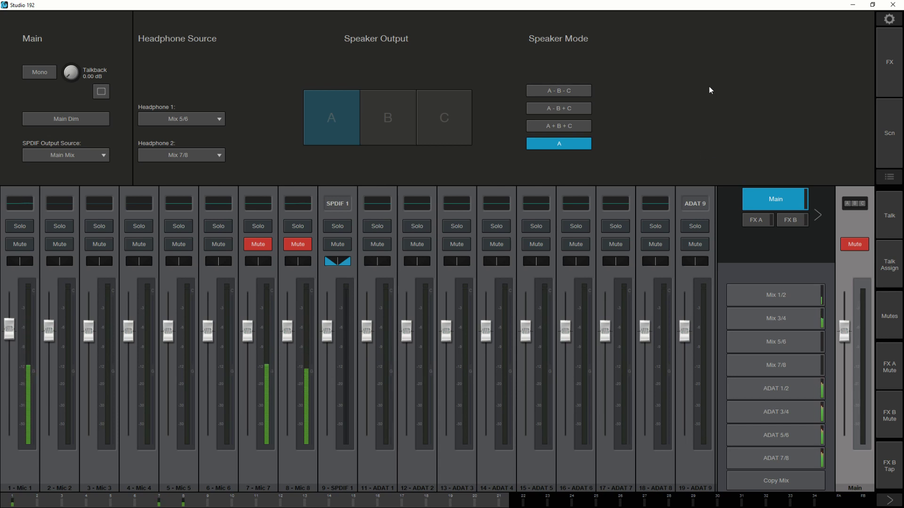
- Switch talkback on and off twice to examine its destinations, and hide the extra controls
click(892, 215)
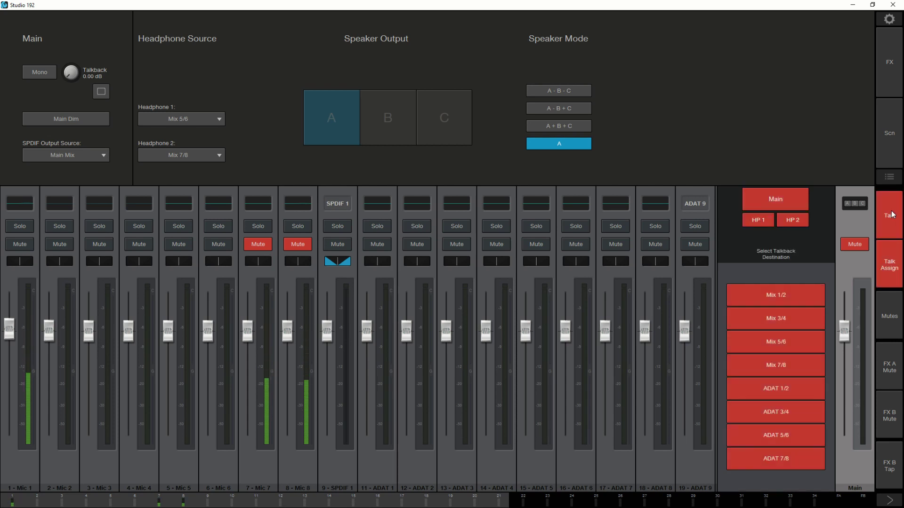
click(893, 215)
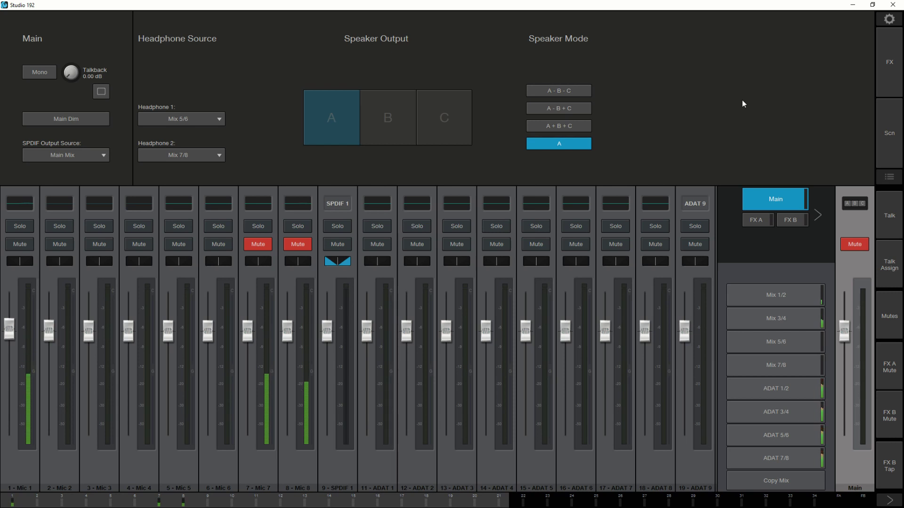
click(892, 215)
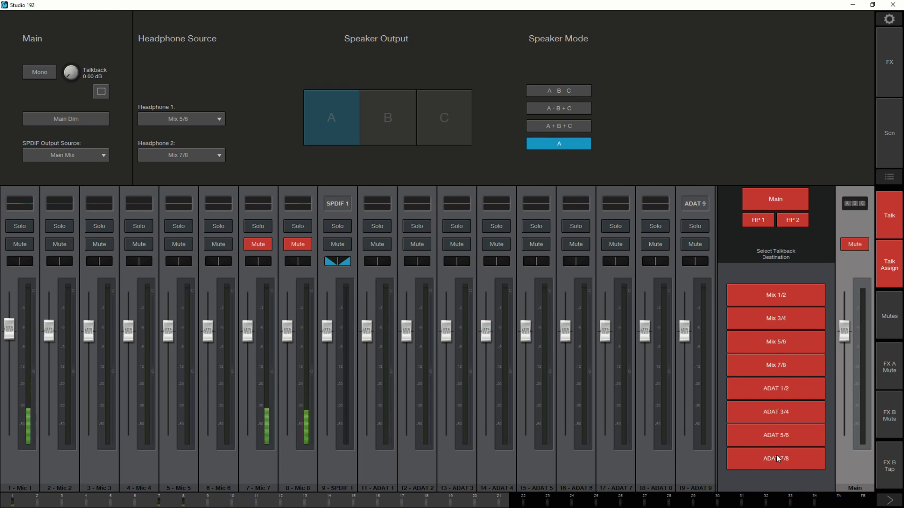
click(890, 215)
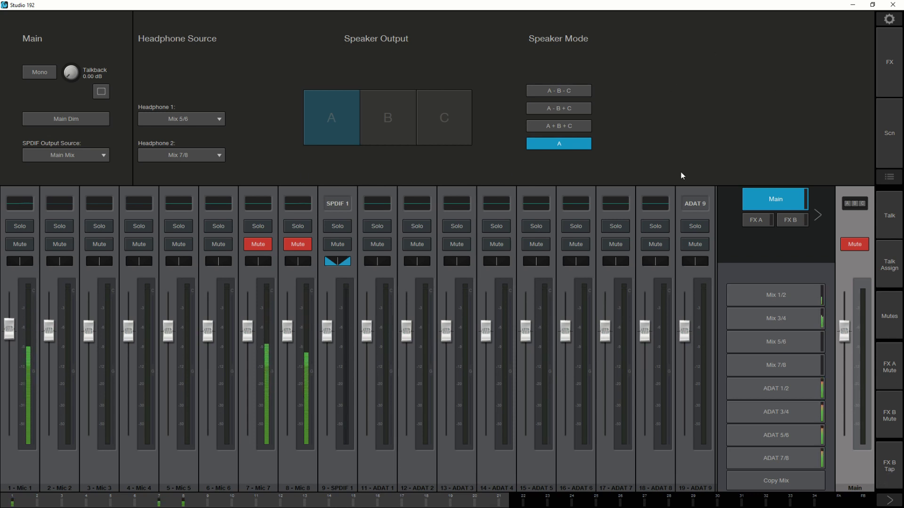
click(890, 502)
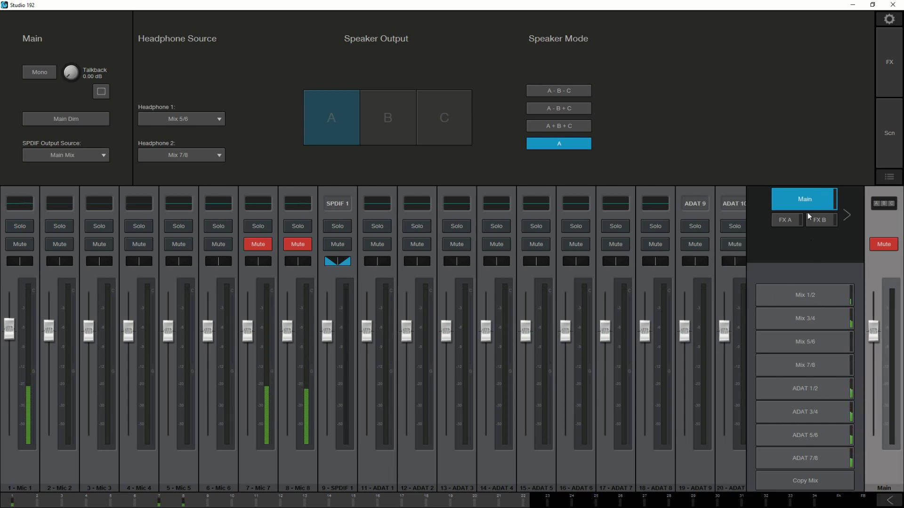
- Go through the Mix 1/2, 3/4, 5/6 and 7/8 output mixes, and return to Mix 1/2
click(805, 295)
click(814, 318)
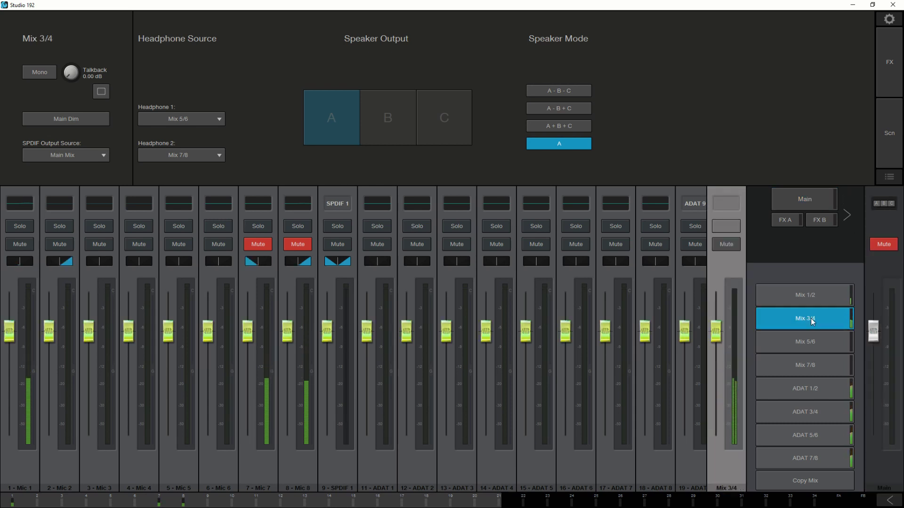
click(819, 343)
click(818, 368)
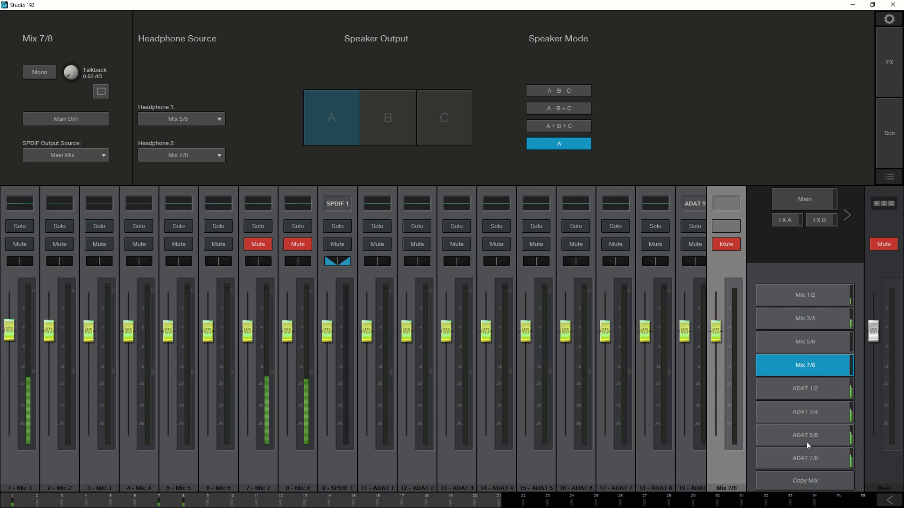
click(808, 300)
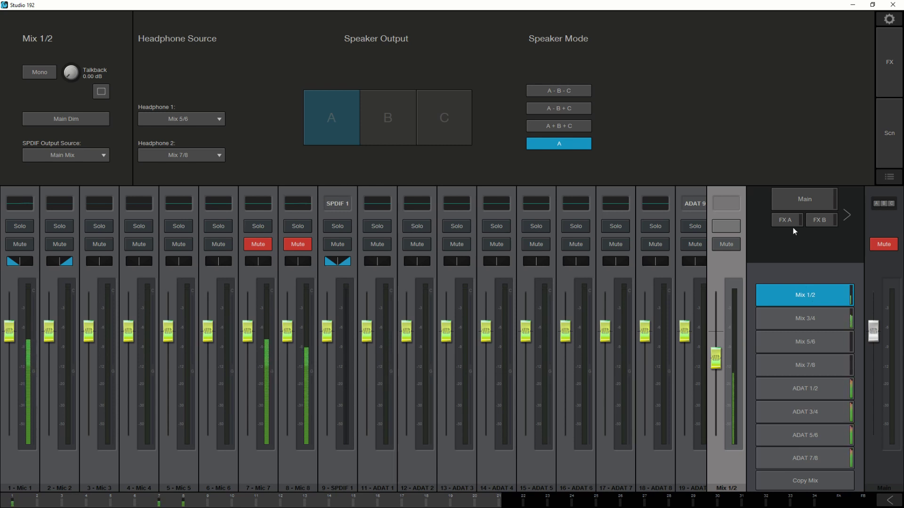
- Examine the mix scenes and the factory channel presets, and bring up the Mic 1 channel settings
click(887, 131)
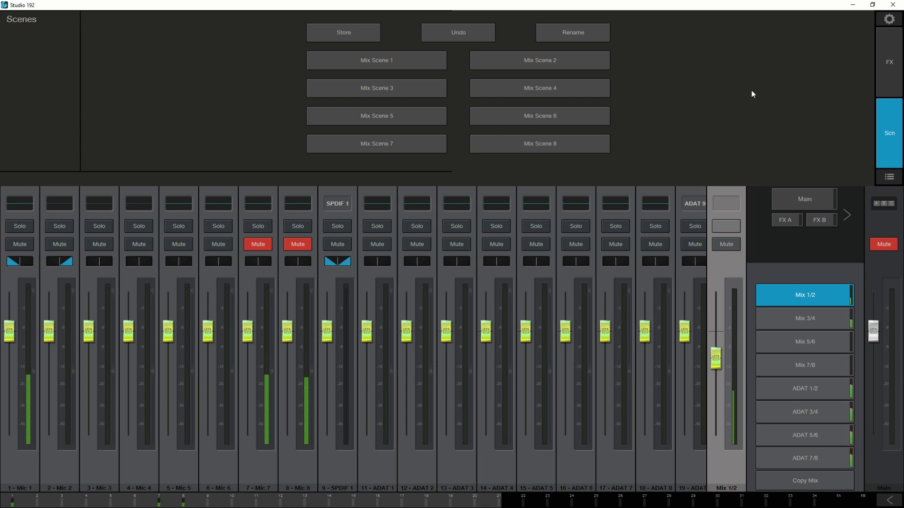
click(889, 177)
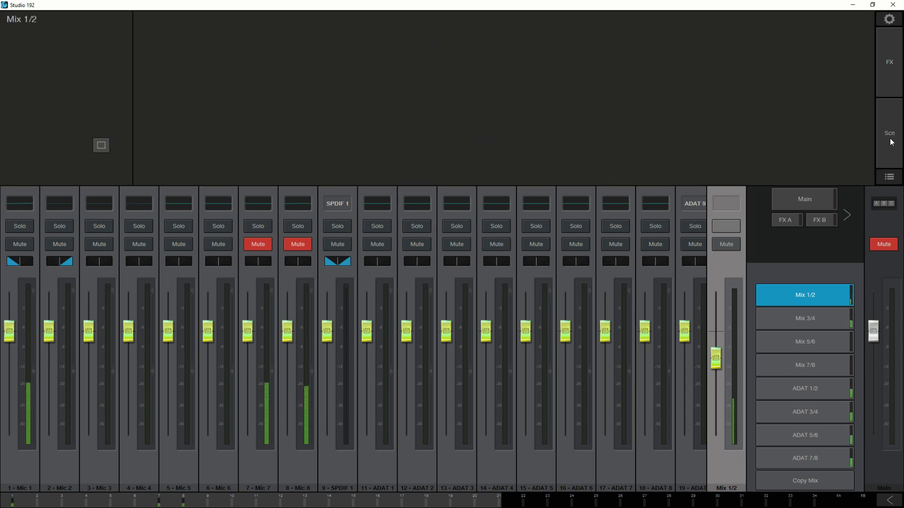
click(889, 178)
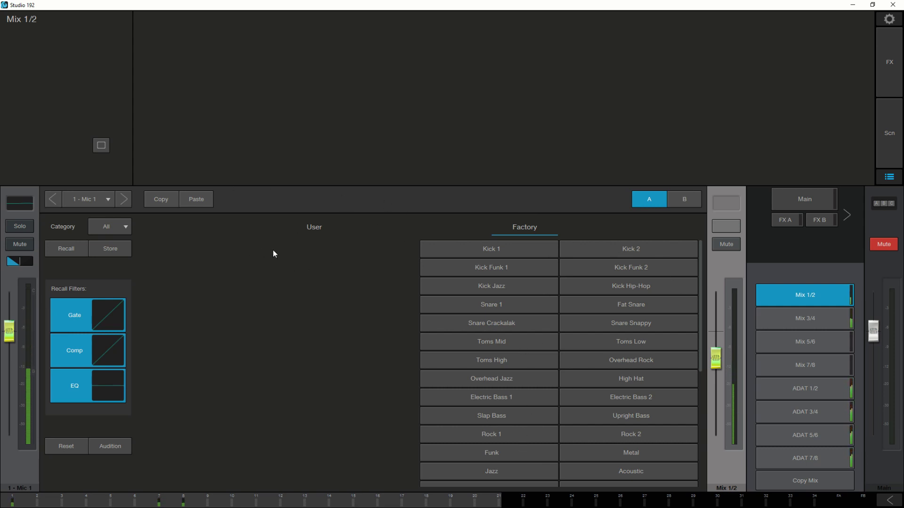
click(889, 177)
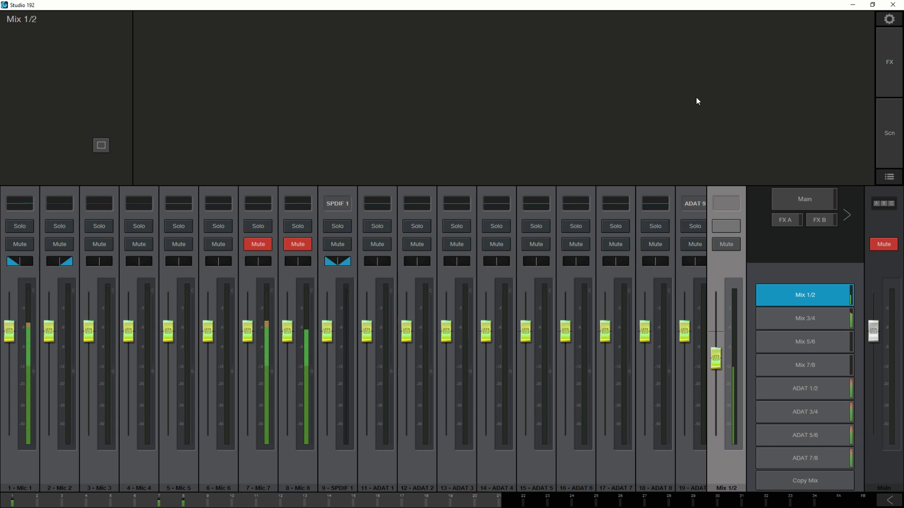
click(25, 478)
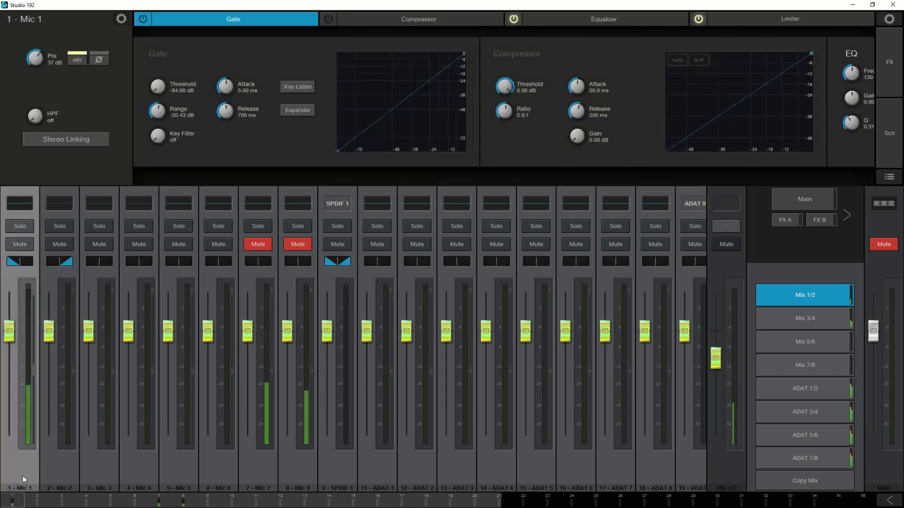